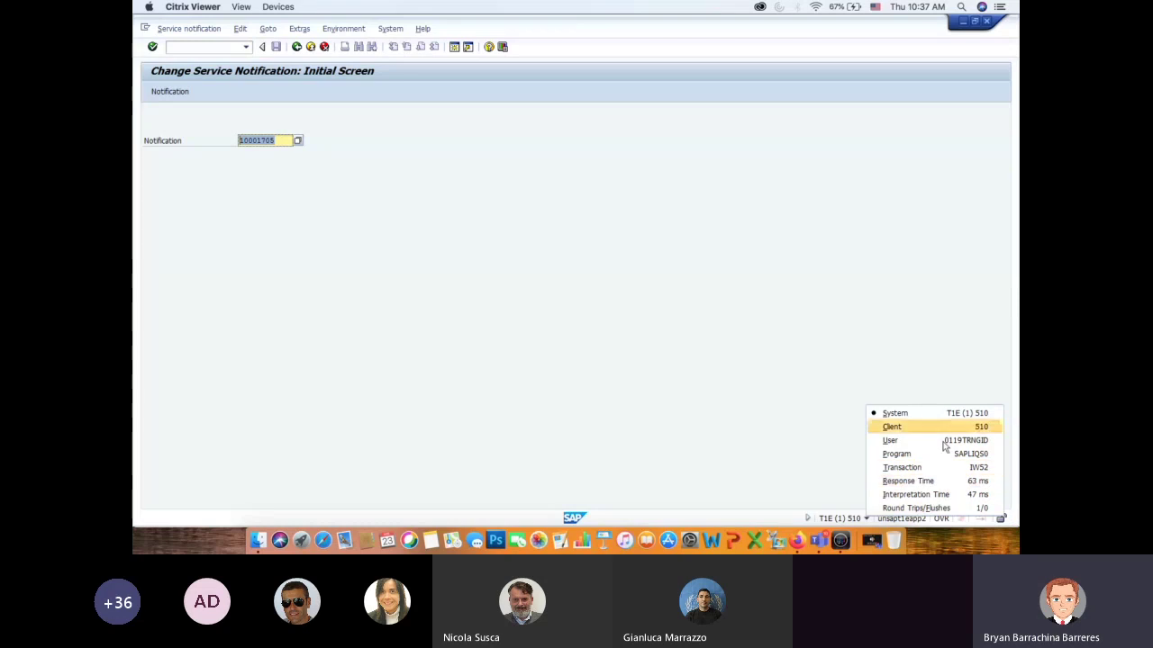
Open the prefilled service notification for change and save it
left_click(944, 468)
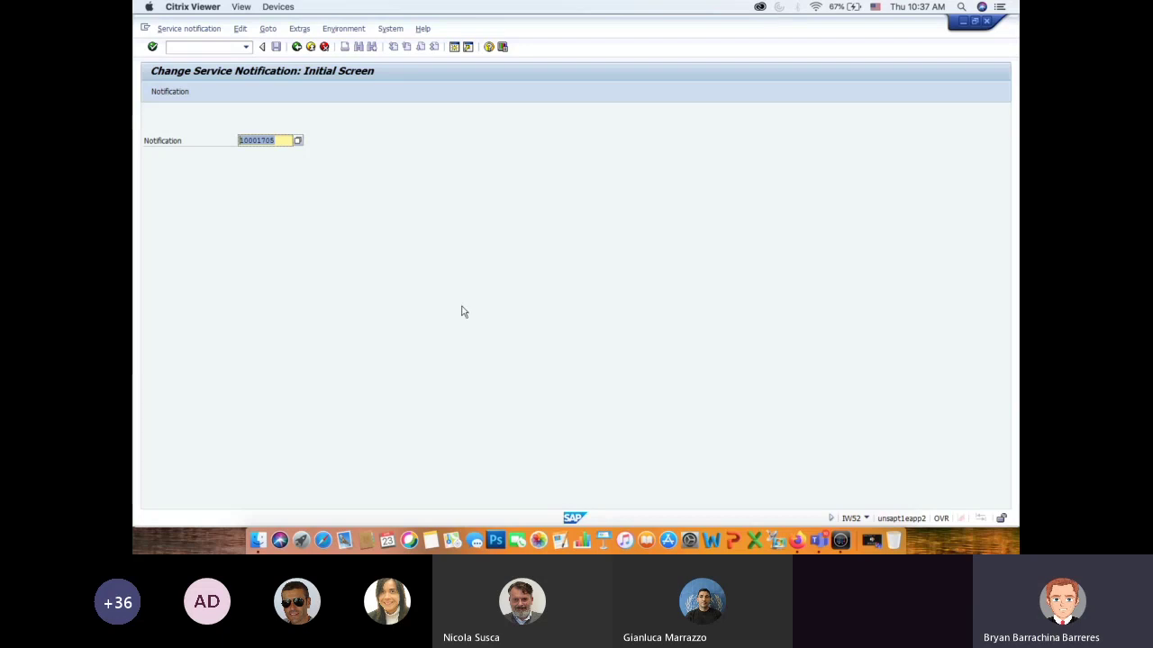
key("Return")
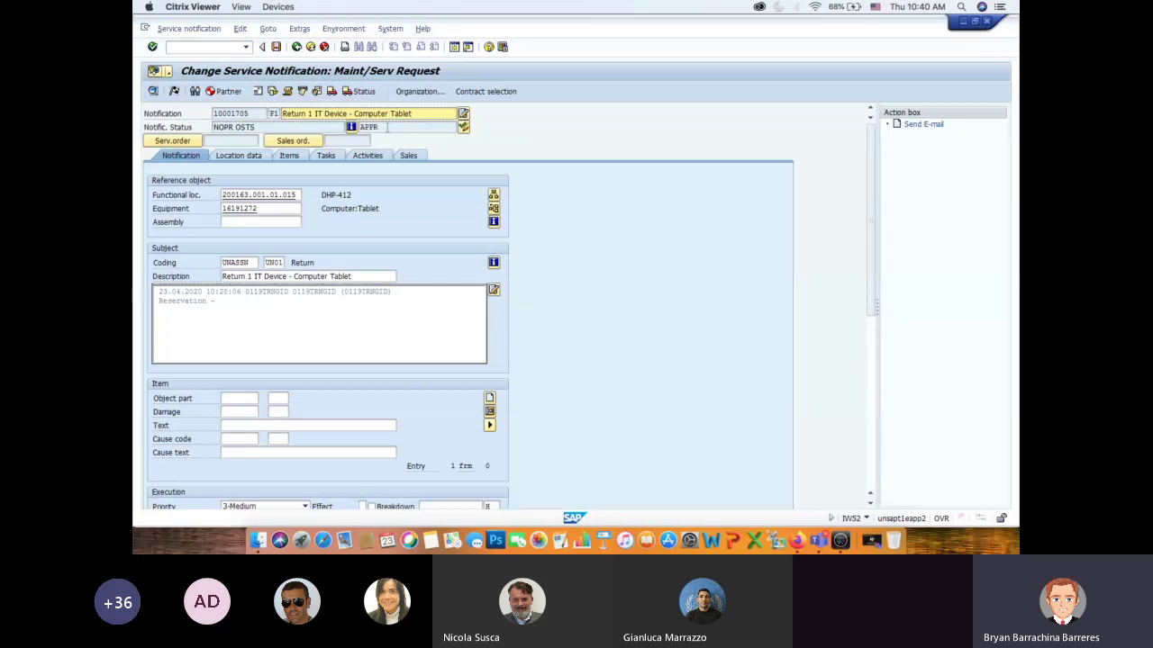
left_click(275, 46)
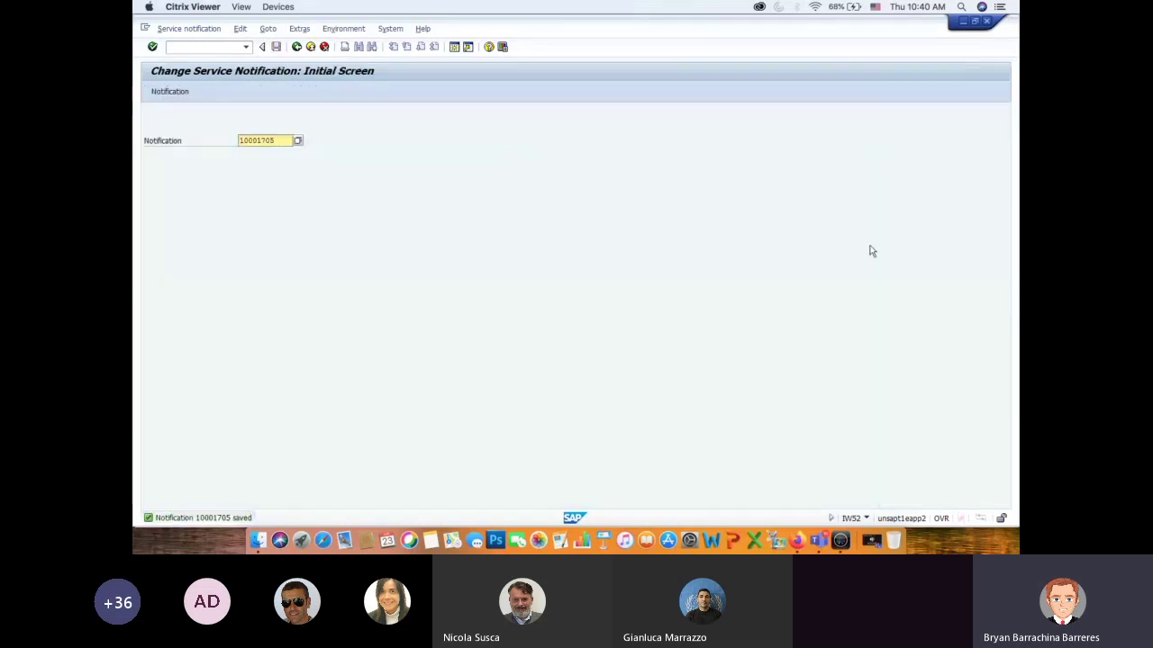
Switch to the Word guide in Firefox and review the Step 3 Process Notification instructions for opening the notification in IW52
key("super+Tab")
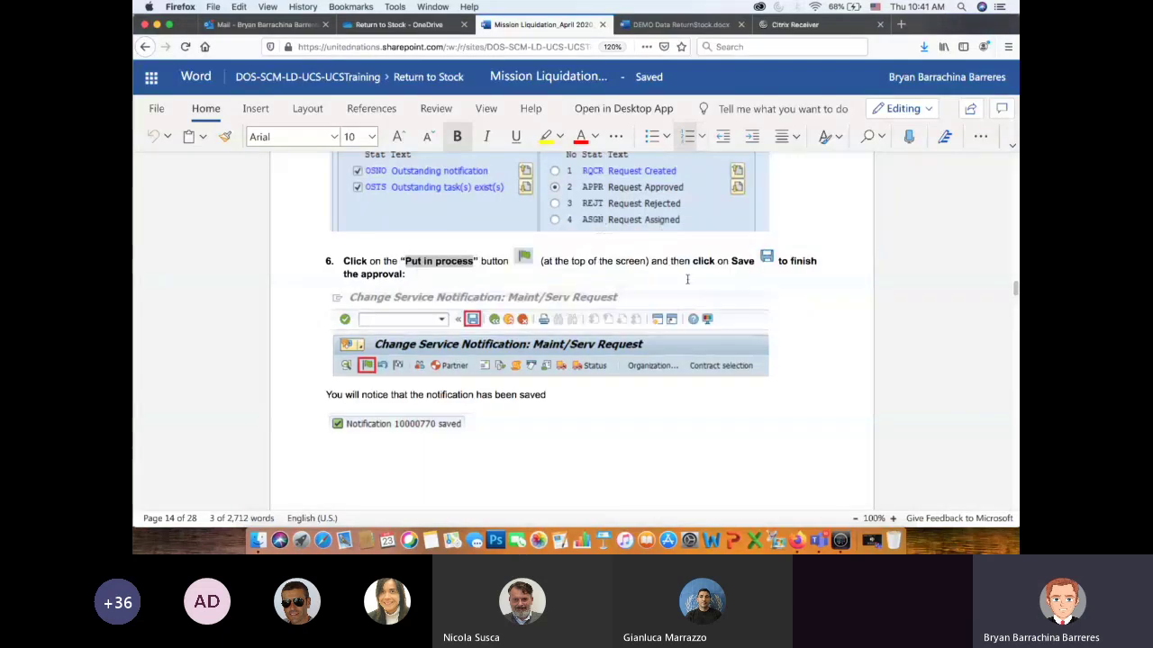
scroll(648, 236, "down", 2)
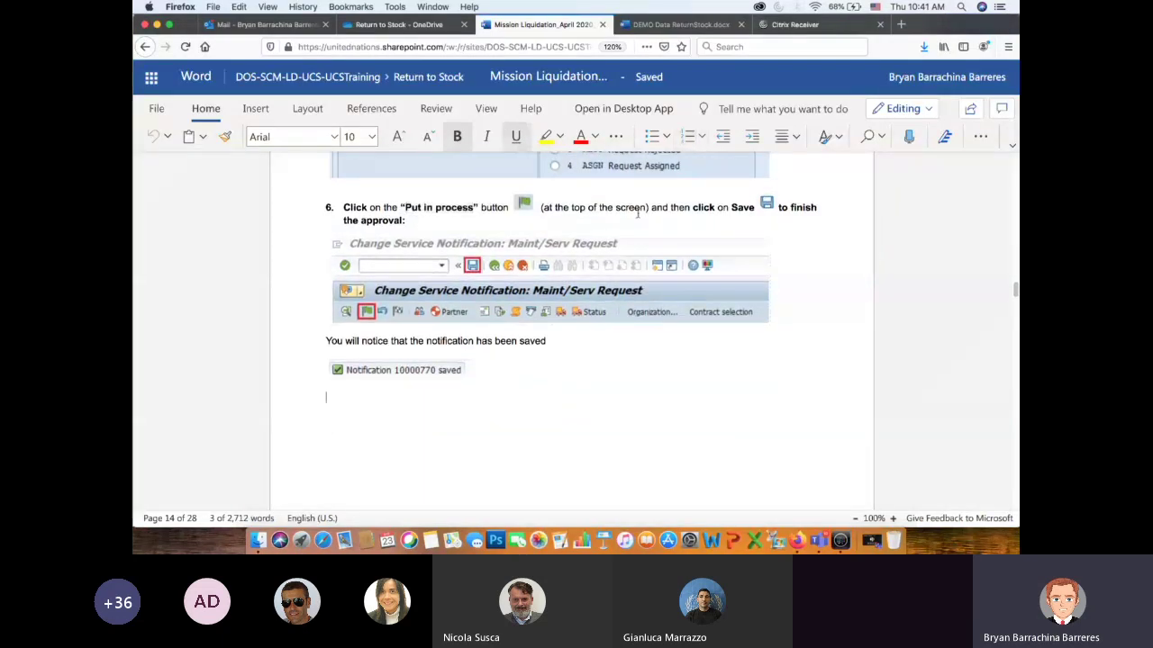
scroll(544, 368, "down", 2)
scroll(552, 334, "down", 8)
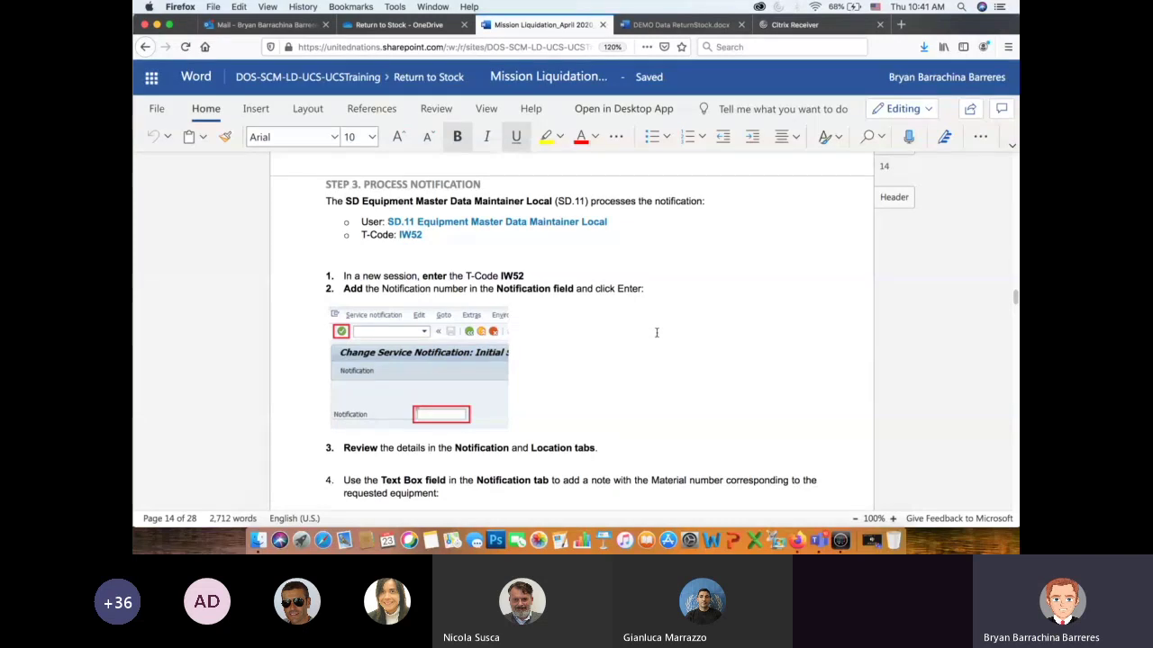
scroll(642, 304, "down", 1)
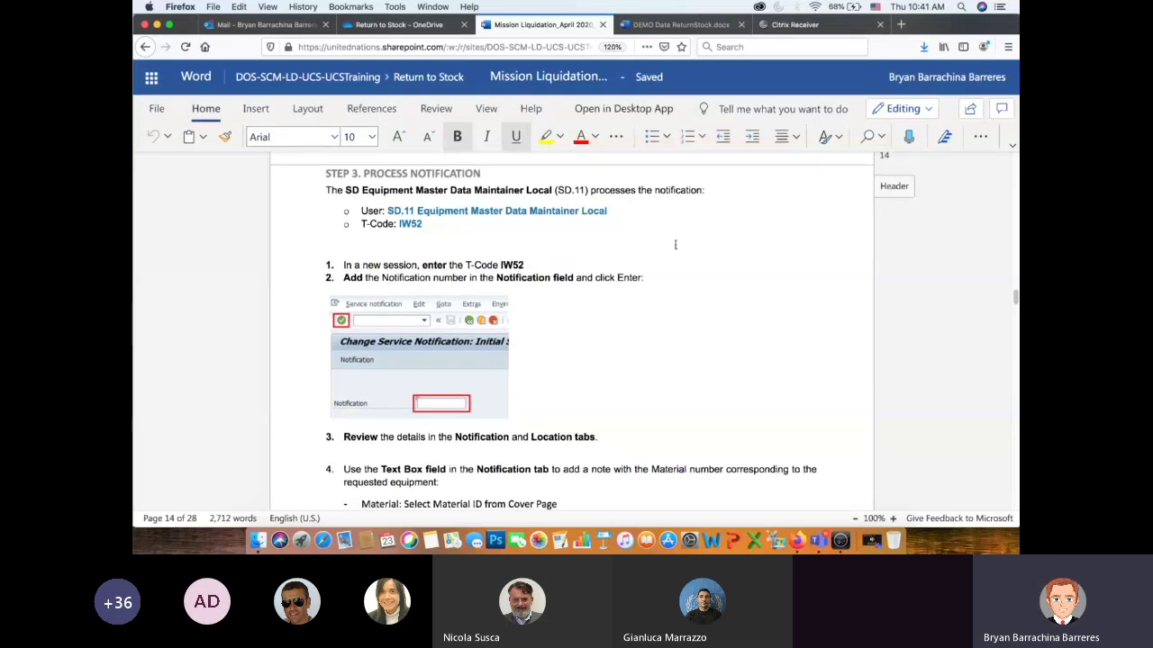
scroll(610, 322, "down", 4)
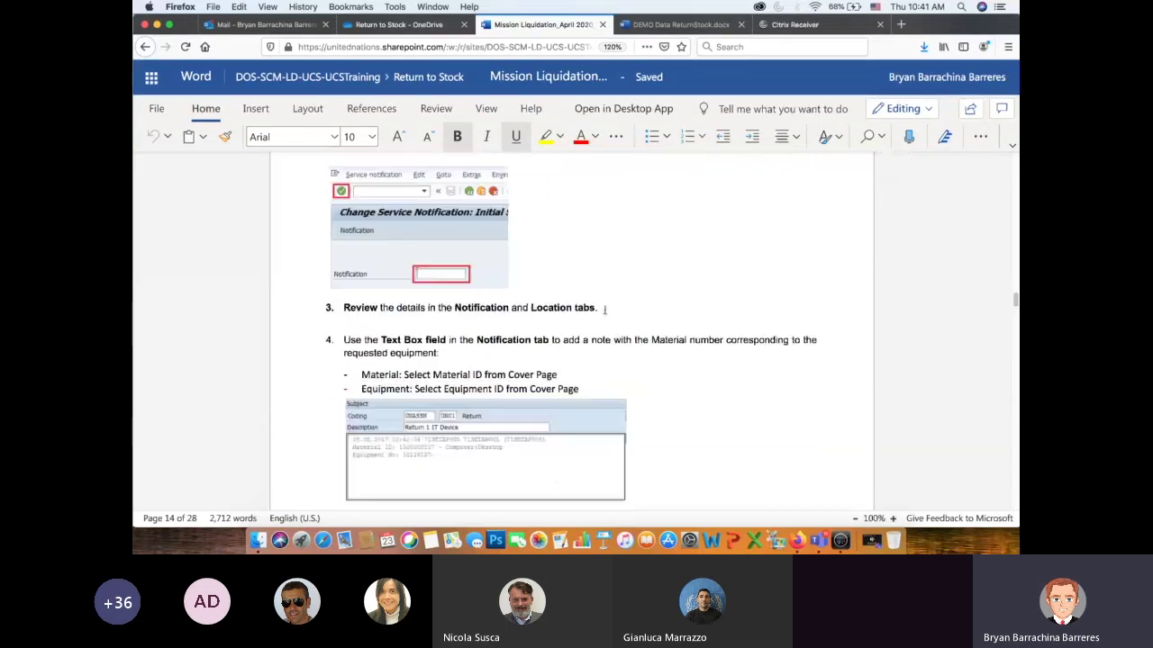
scroll(648, 290, "down", 3)
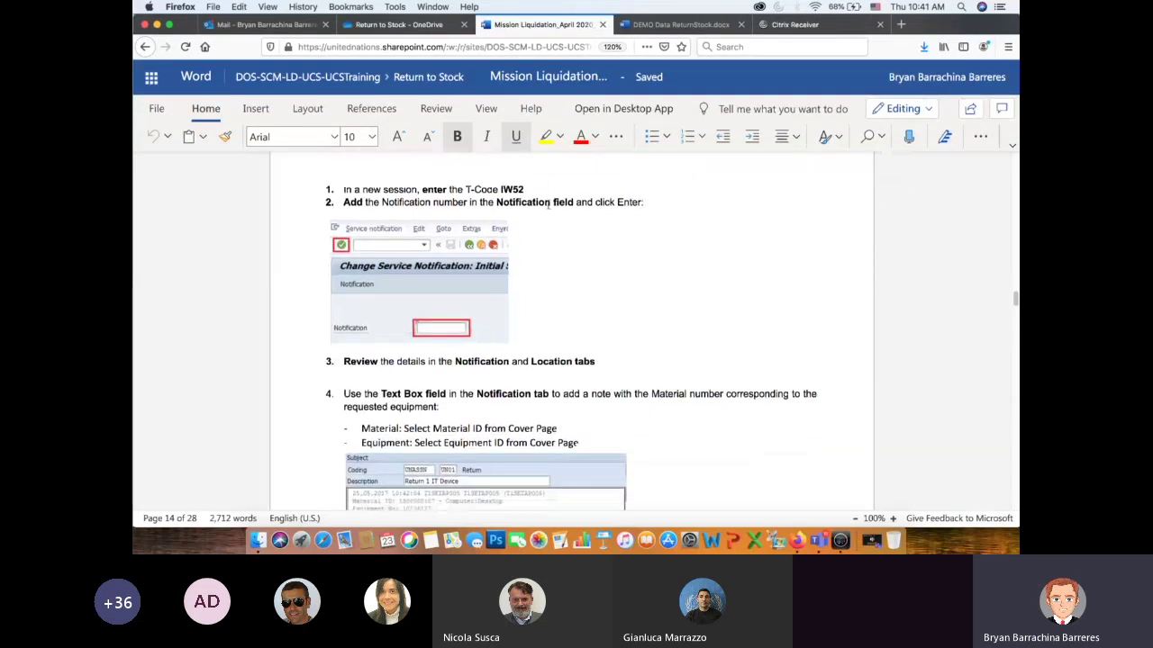
scroll(657, 287, "down", 4)
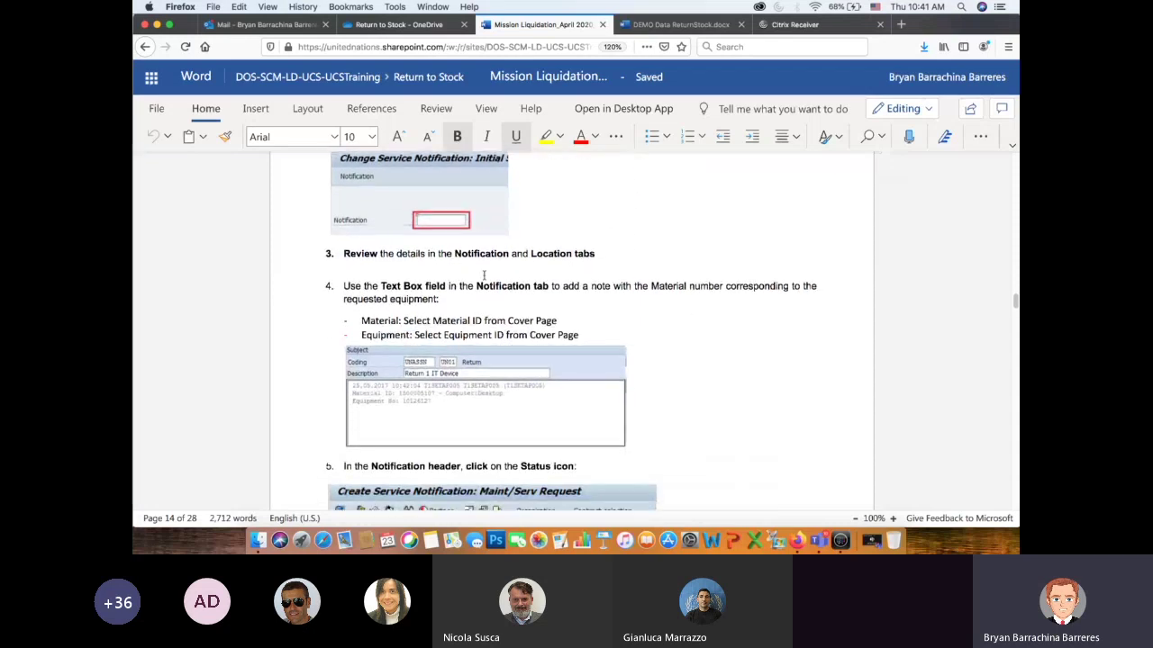
scroll(639, 261, "down", 2)
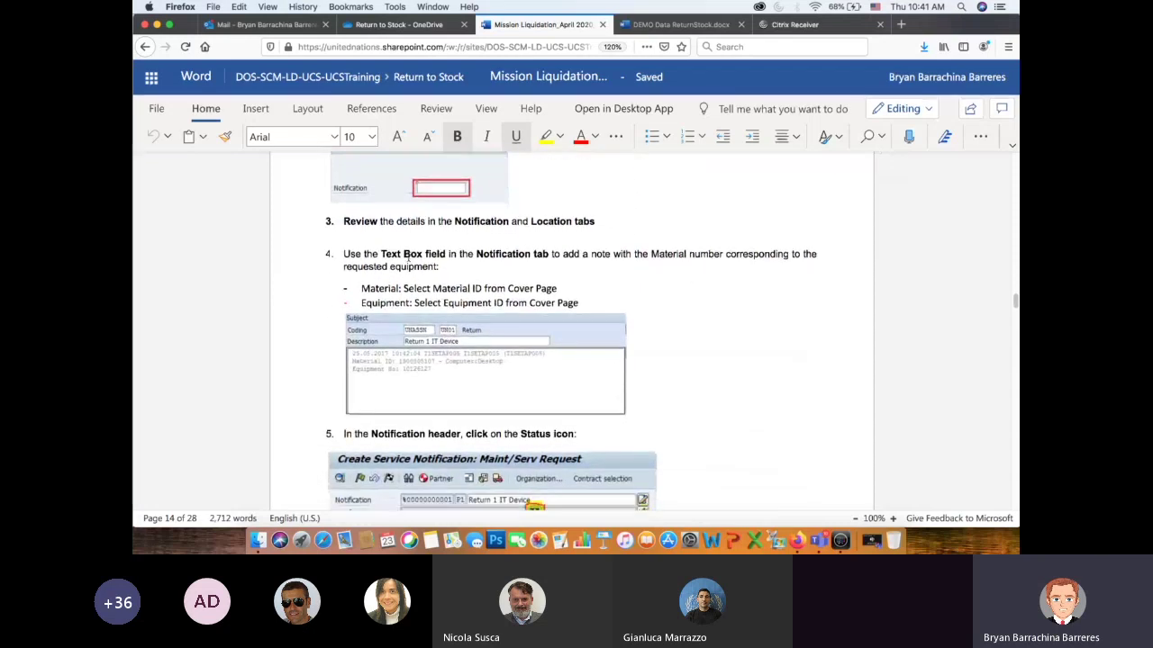
Review the guide's instructions for adding a note with the Material ID and Equipment ID from the cover page
scroll(622, 265, "down", 2)
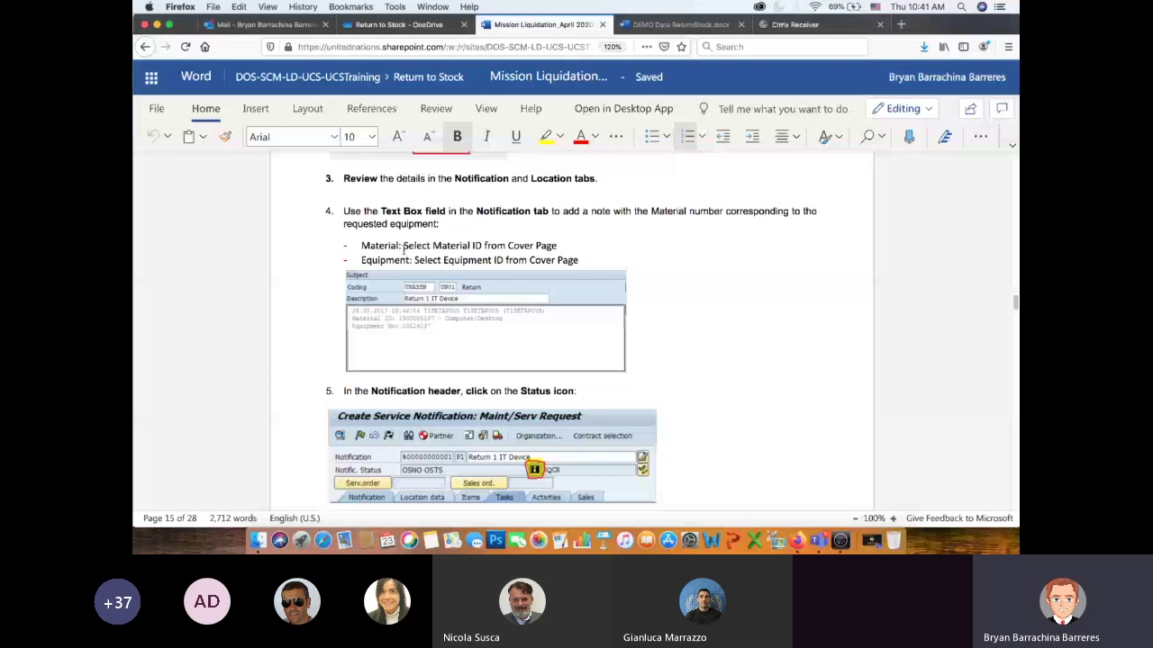
left_click_drag(404, 245, 557, 245)
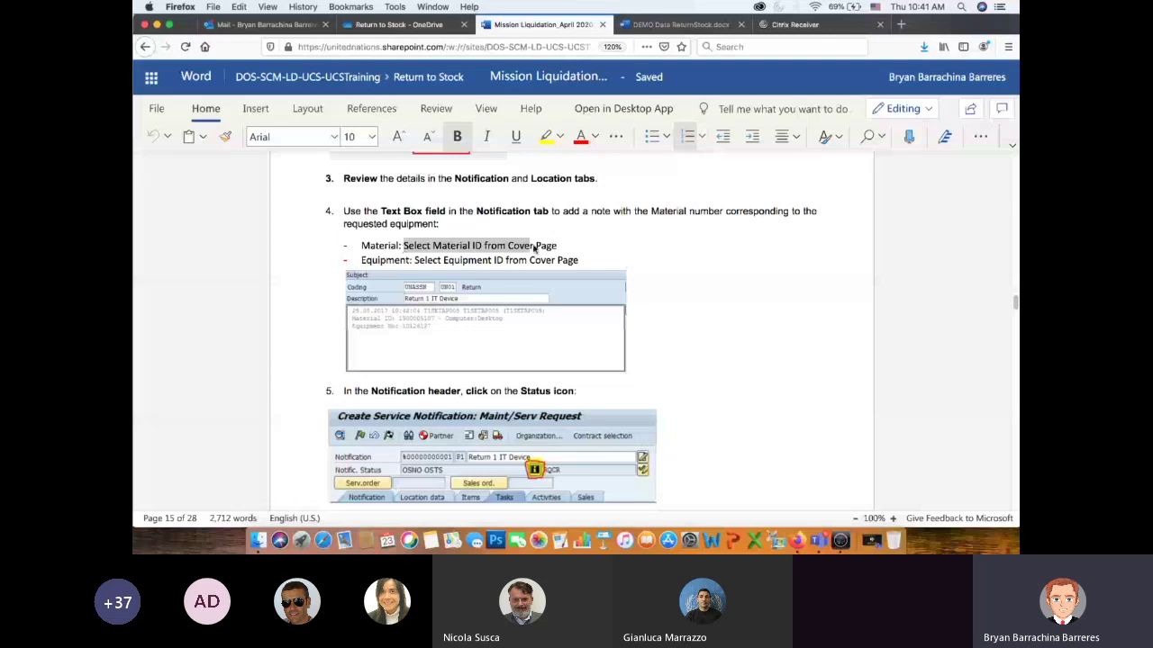
left_click_drag(415, 260, 491, 260)
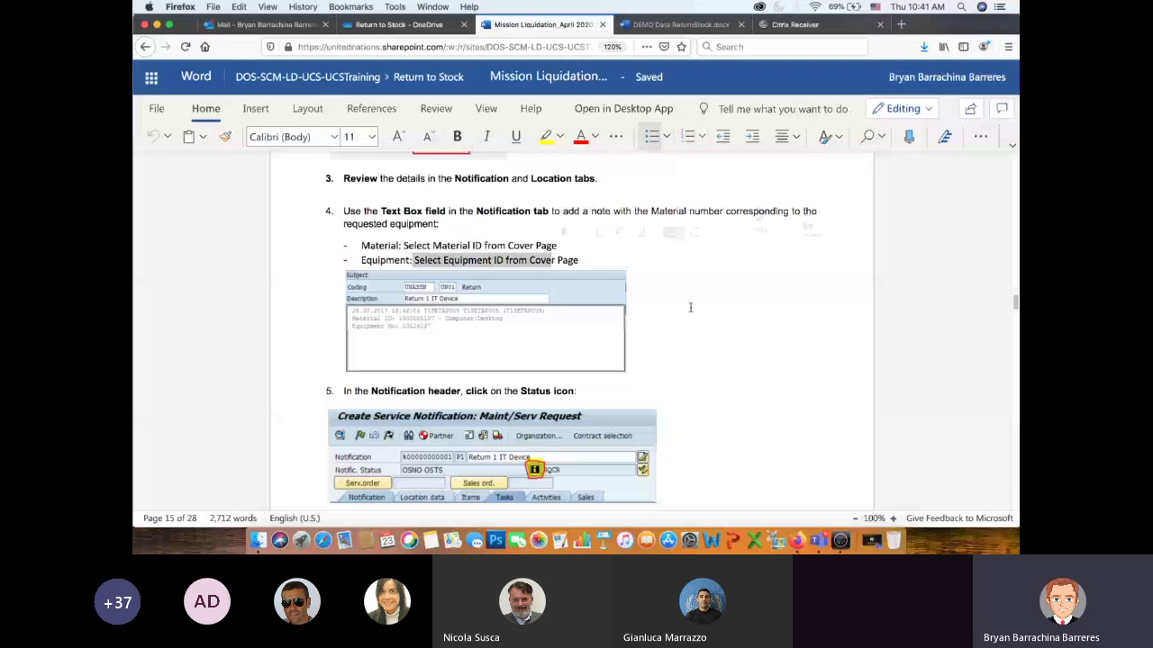
left_click(654, 287)
scroll(656, 285, "down", 1)
scroll(657, 285, "down", 3)
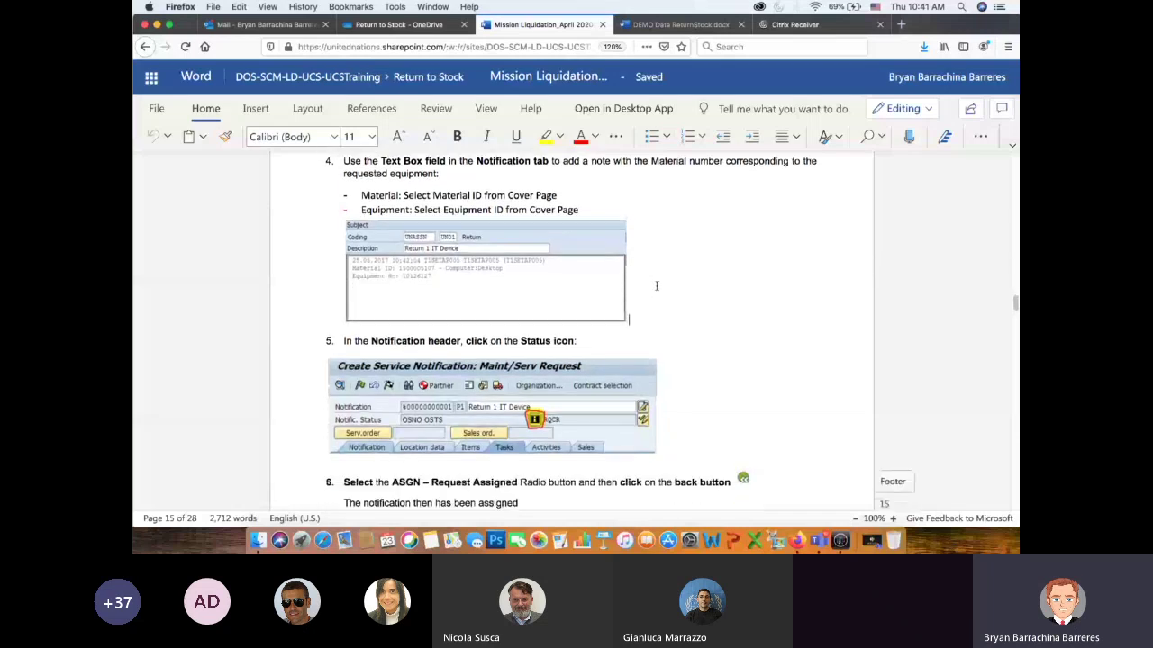
Review the guide's instructions for opening the notification status, choosing ASGN – Request Assigned and saving
left_click_drag(371, 219, 463, 219)
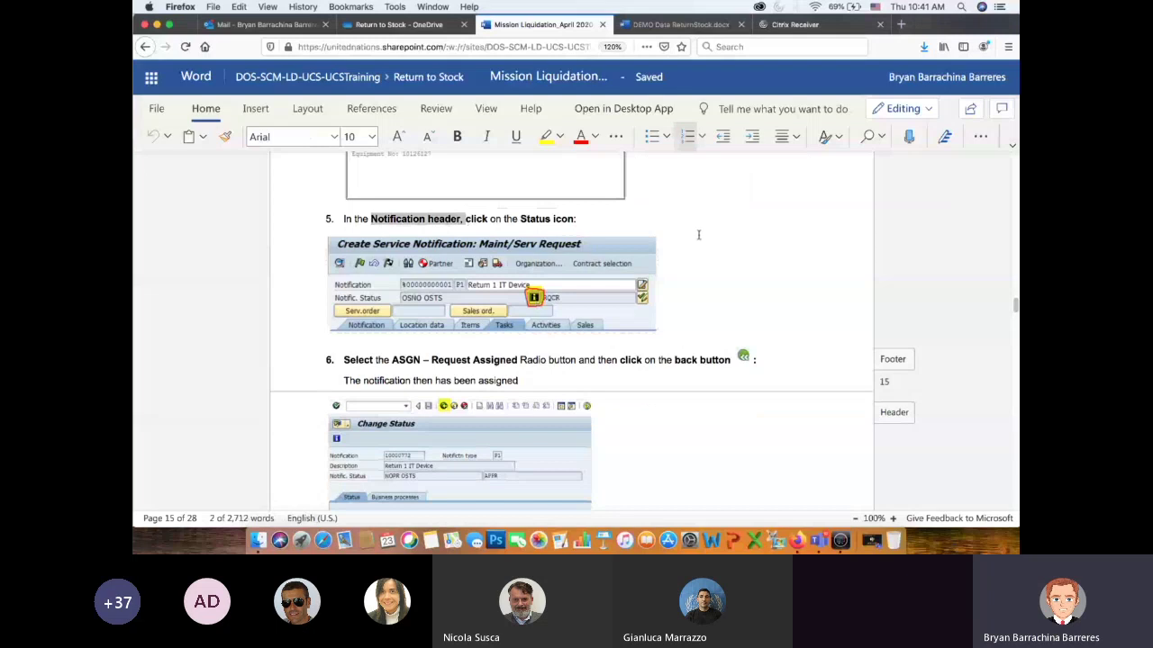
scroll(688, 256, "down", 2)
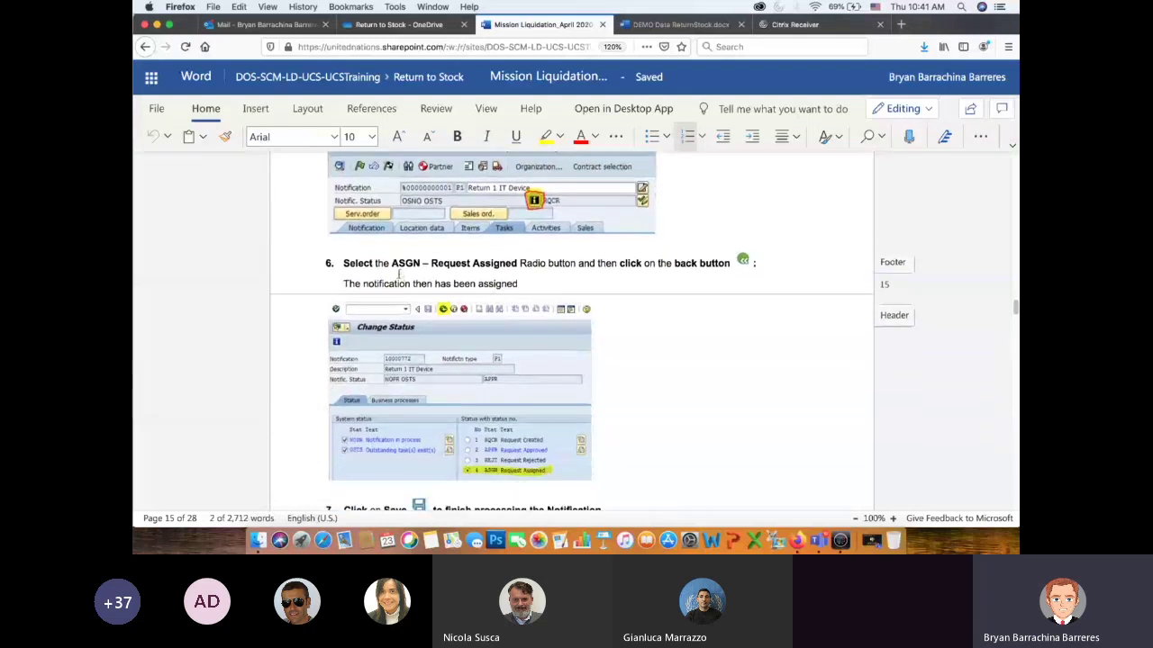
left_click_drag(390, 263, 691, 270)
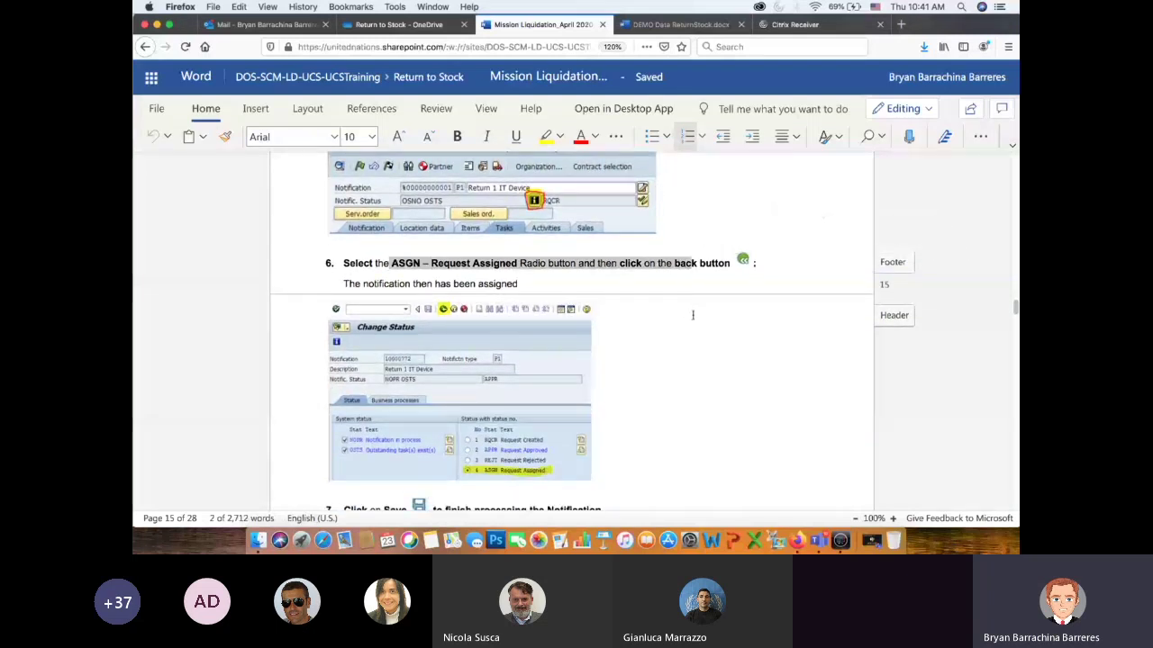
scroll(673, 320, "down", 1)
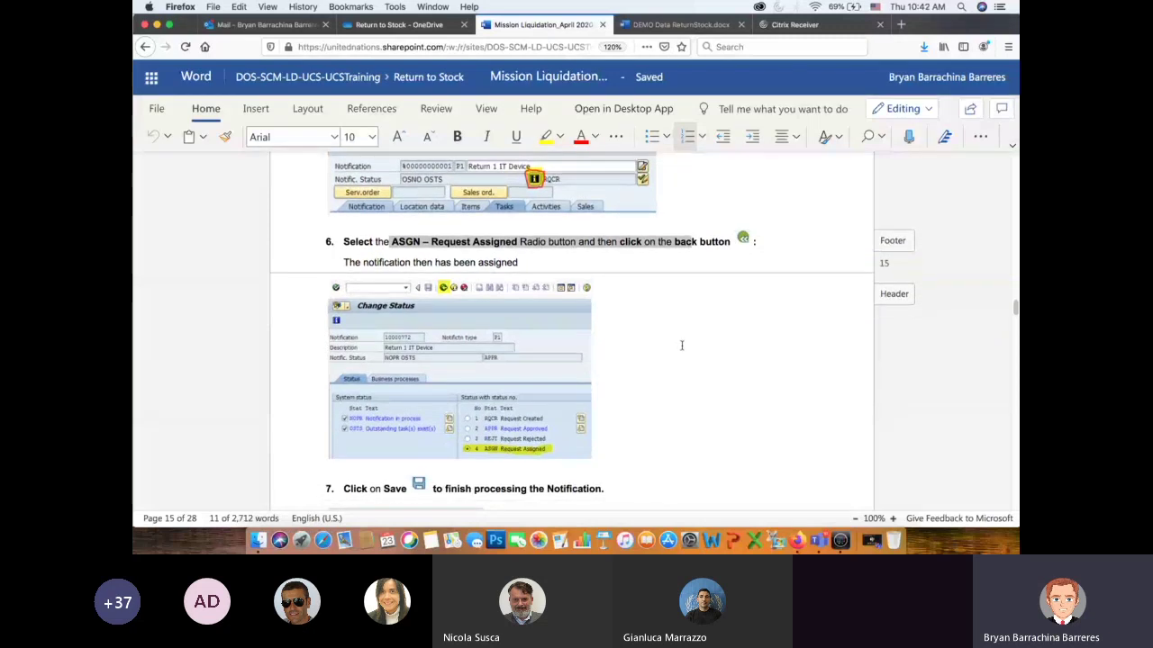
scroll(681, 345, "up", 3)
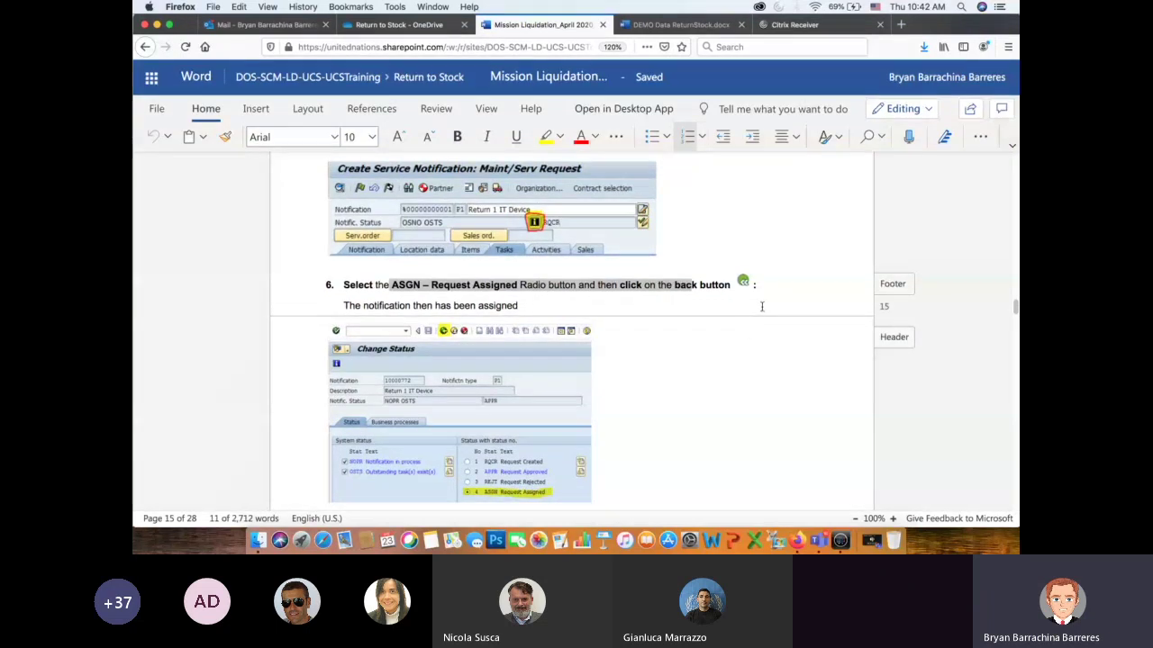
scroll(761, 250, "up", 1)
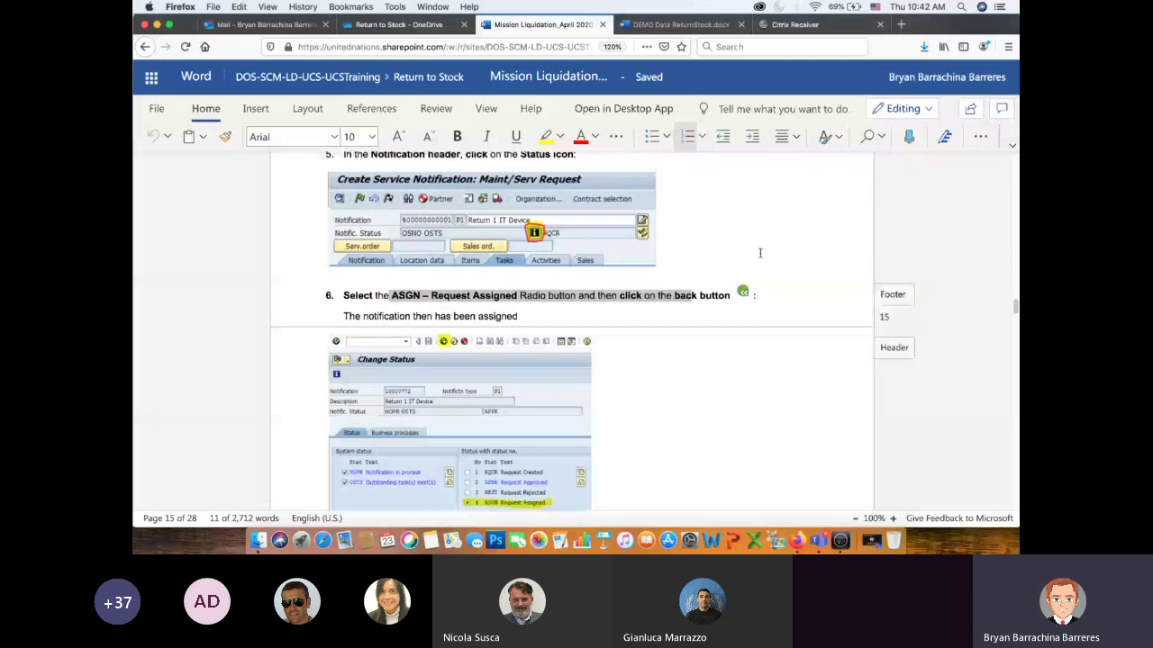
Switch back to SAP in Citrix Viewer, leave the notification transaction and log off the current user
key("super+Tab")
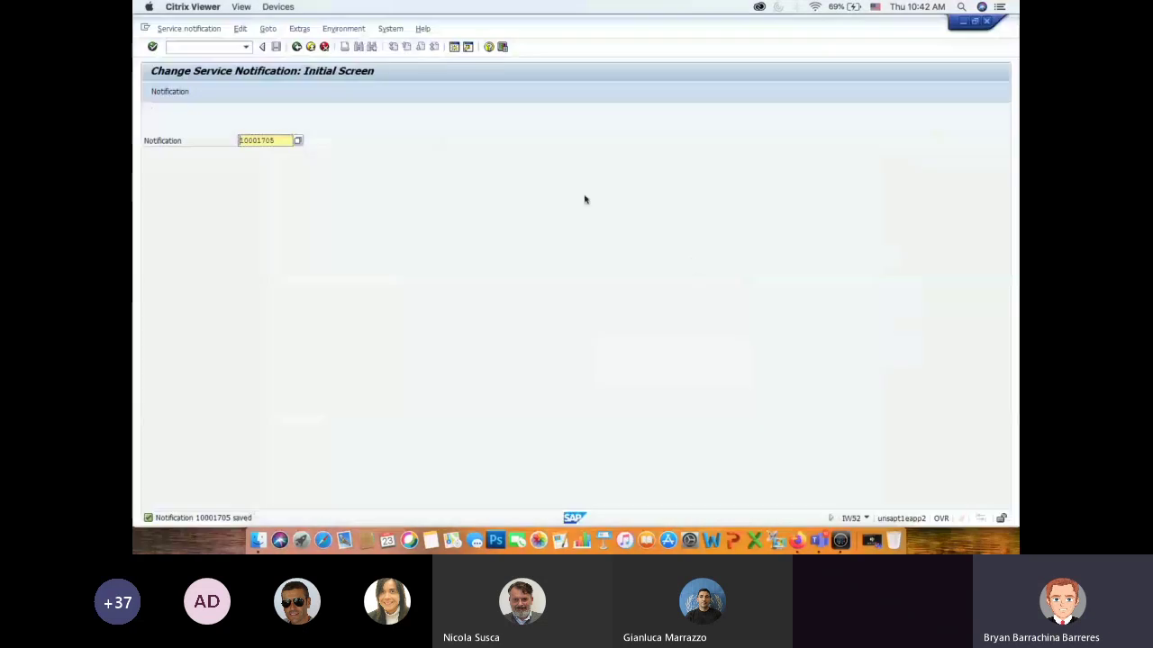
left_click(310, 47)
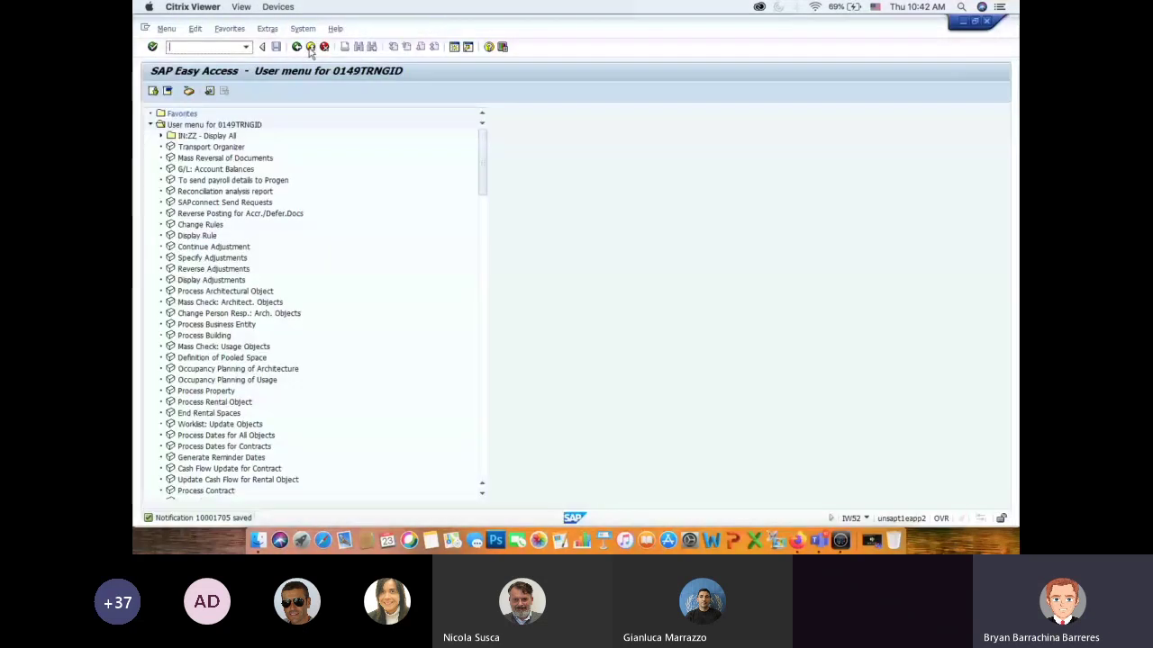
left_click(310, 47)
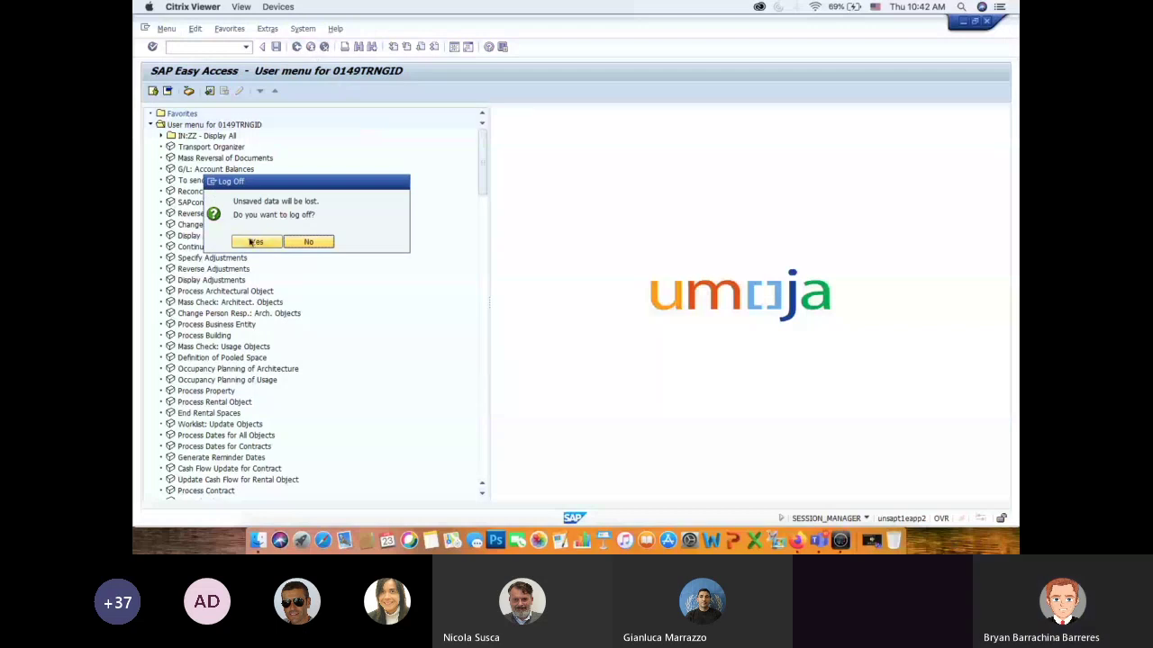
left_click(257, 243)
Reopen the SAP training system's logon screen and bring up the remembered entries for the user ID
left_click(509, 81)
double_click(510, 81)
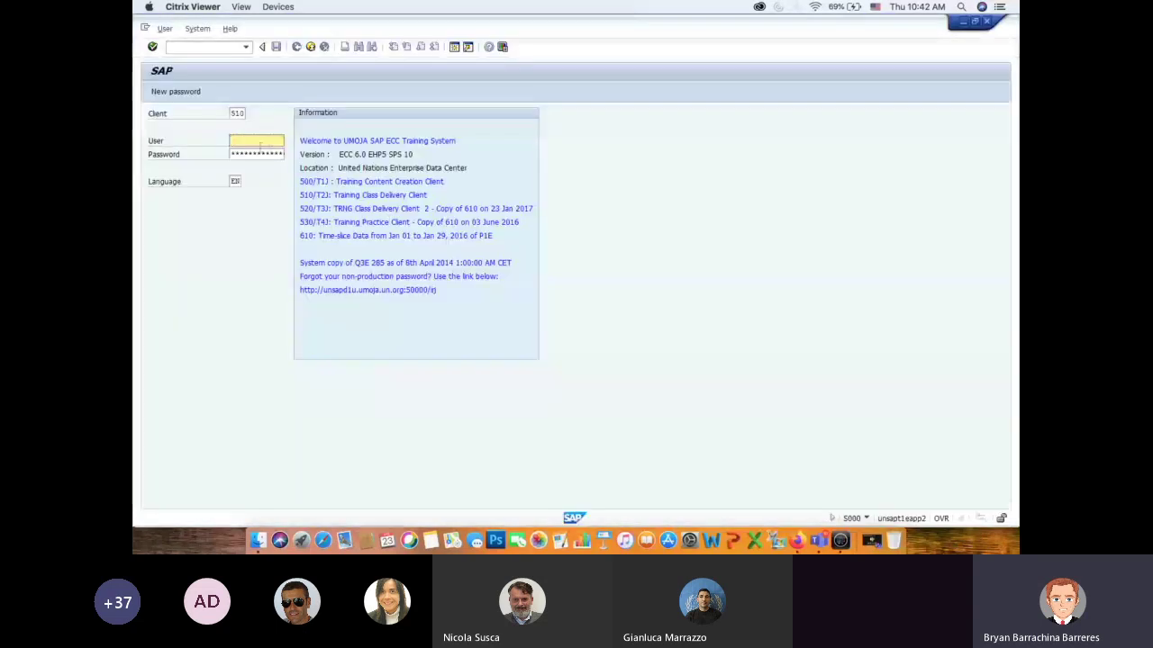
left_click(256, 142)
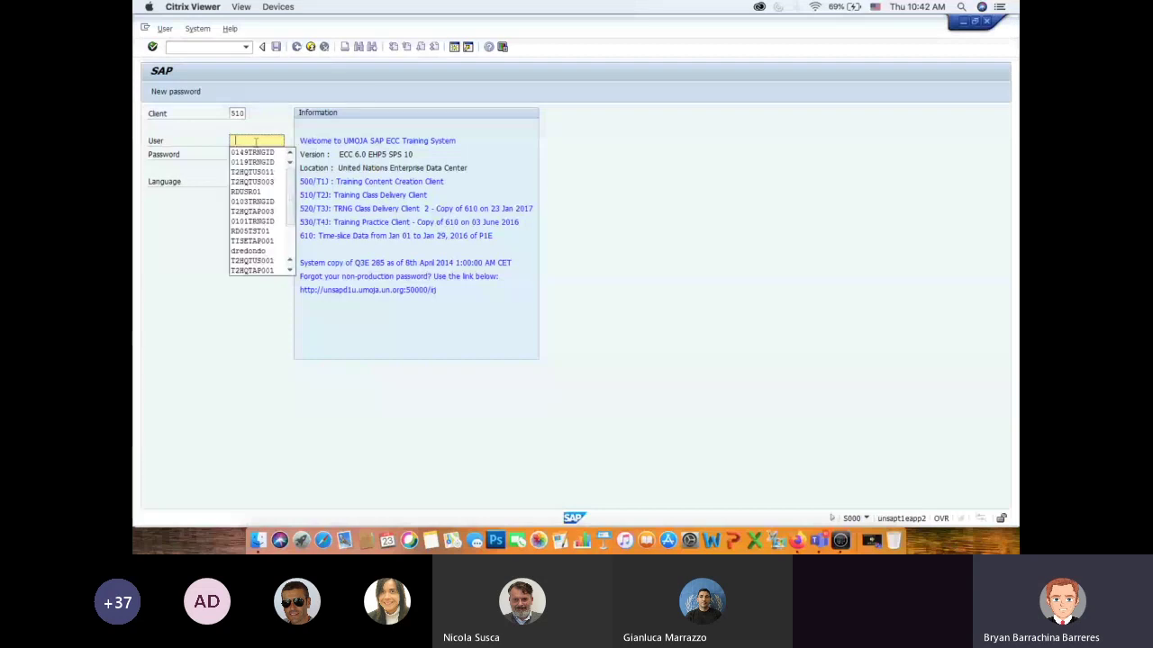